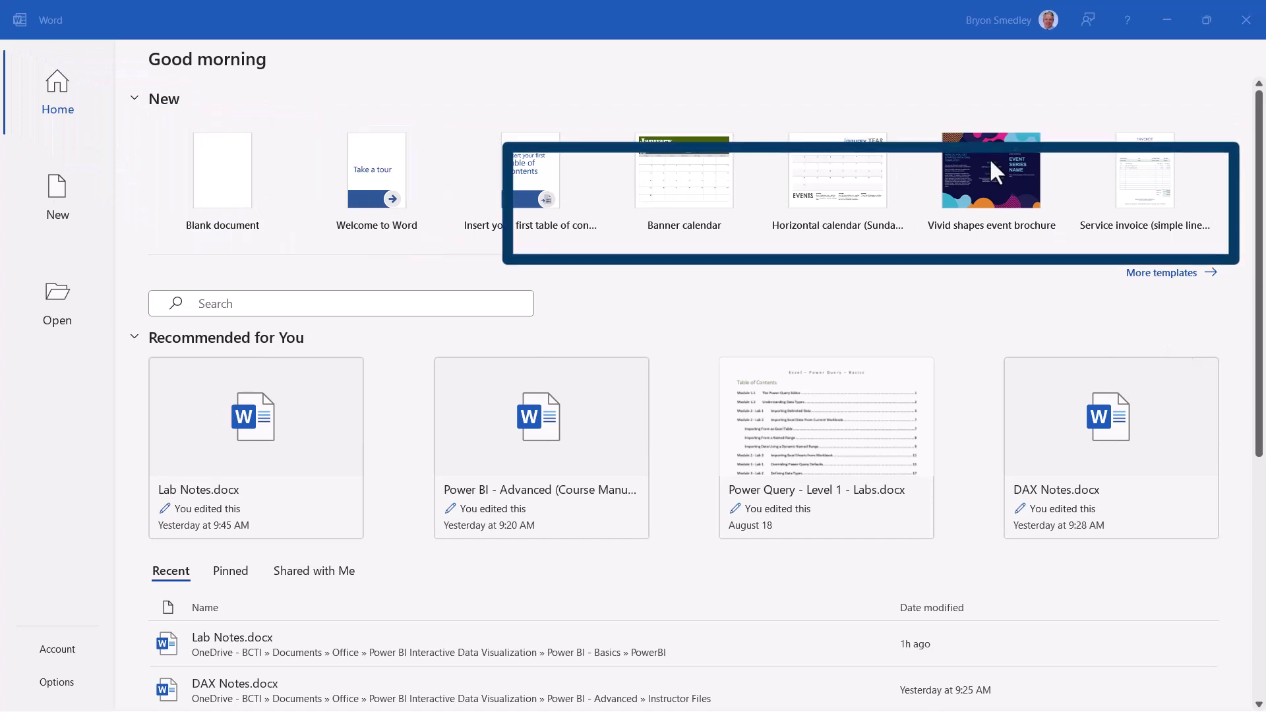
Look over the New template gallery, then return to the Home page.
{"action": "left_click", "coordinate": [1149, 278]}
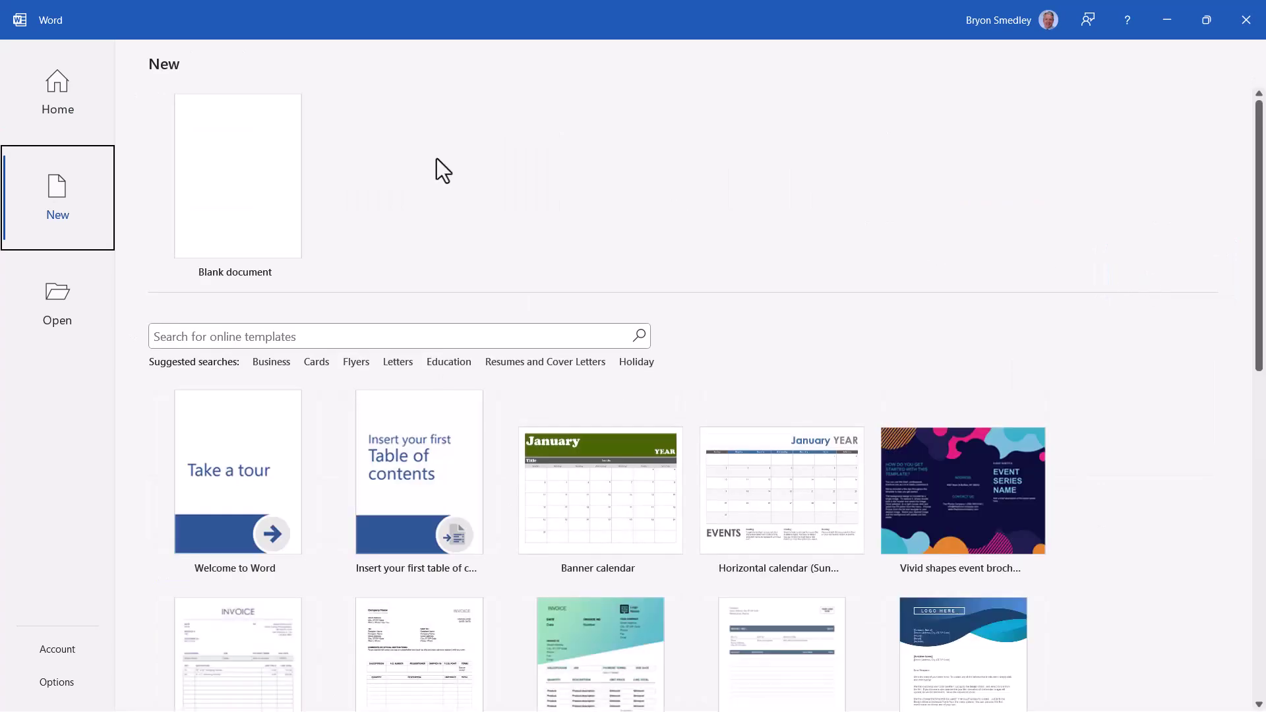
{"action": "left_click", "coordinate": [106, 84]}
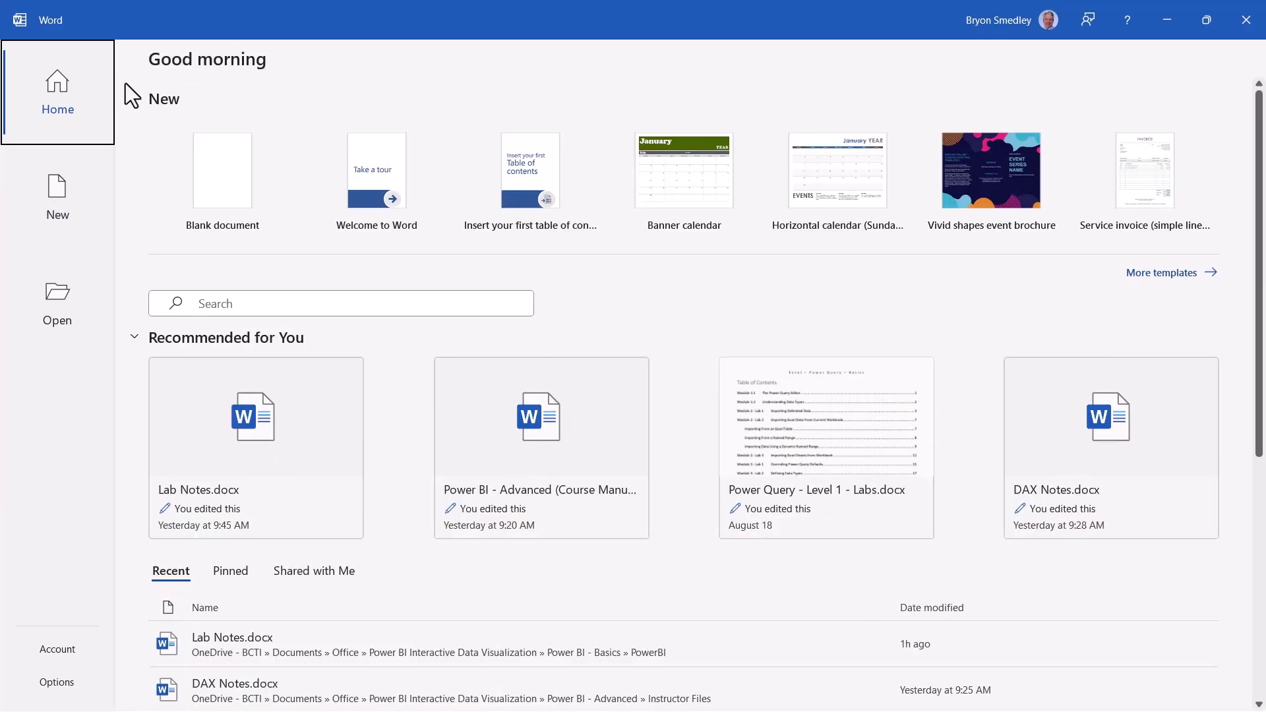
{"action": "left_click", "coordinate": [53, 189]}
{"action": "left_click", "coordinate": [59, 82]}
Collapse the New and Recommended for You sections, then check the Pinned and Recent lists.
{"action": "left_click", "coordinate": [135, 99]}
{"action": "left_click", "coordinate": [133, 178]}
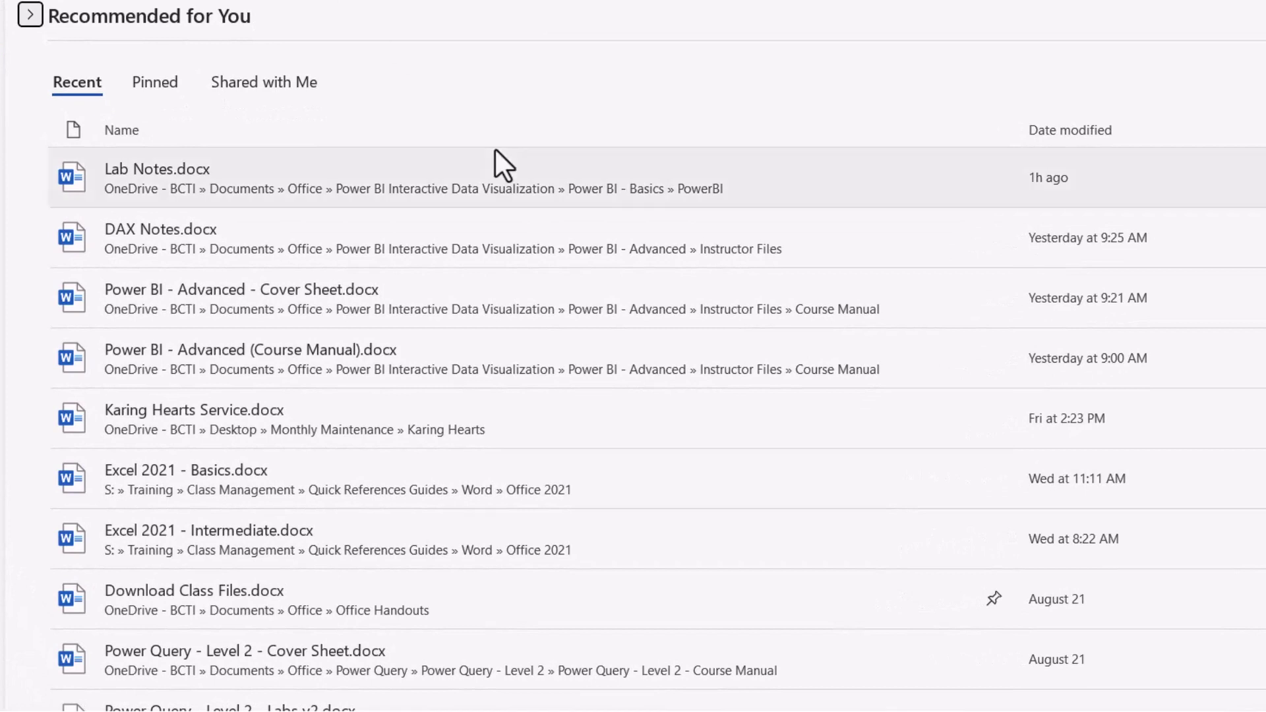
{"action": "scroll", "coordinate": [501, 121], "scroll_direction": "down", "scroll_amount": 2}
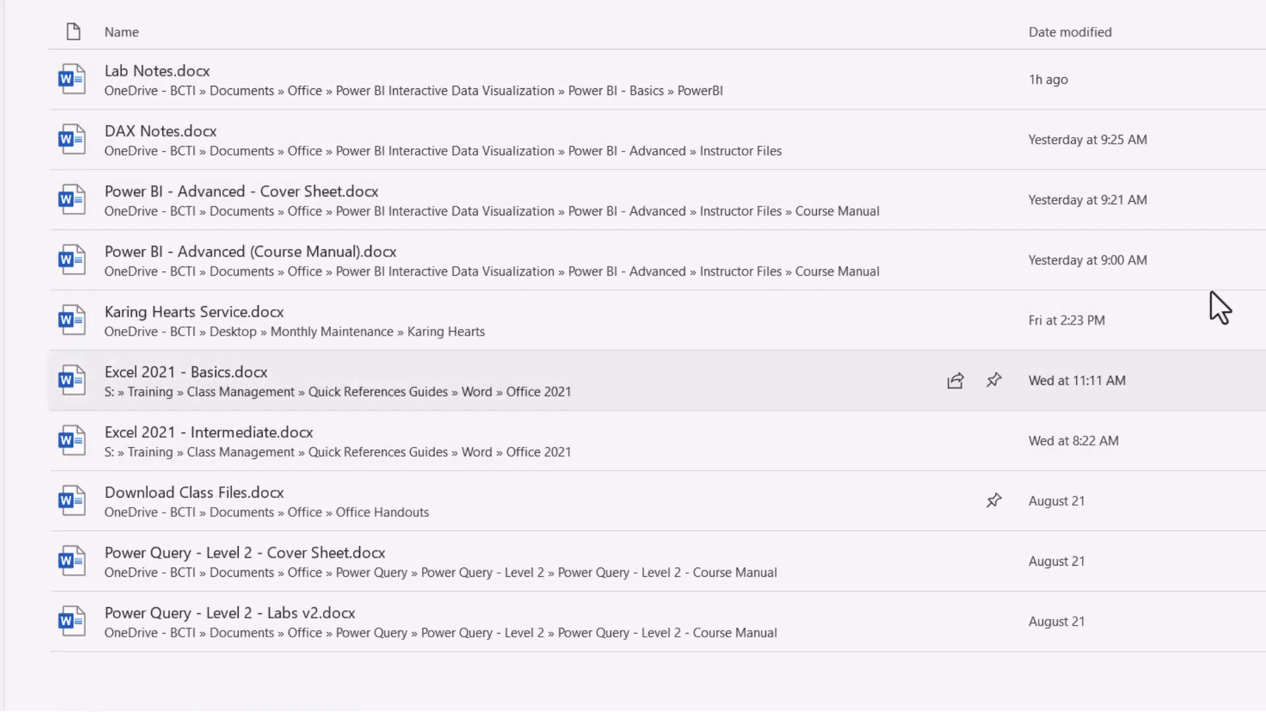
{"action": "scroll", "coordinate": [239, 354], "scroll_direction": "up", "scroll_amount": 2}
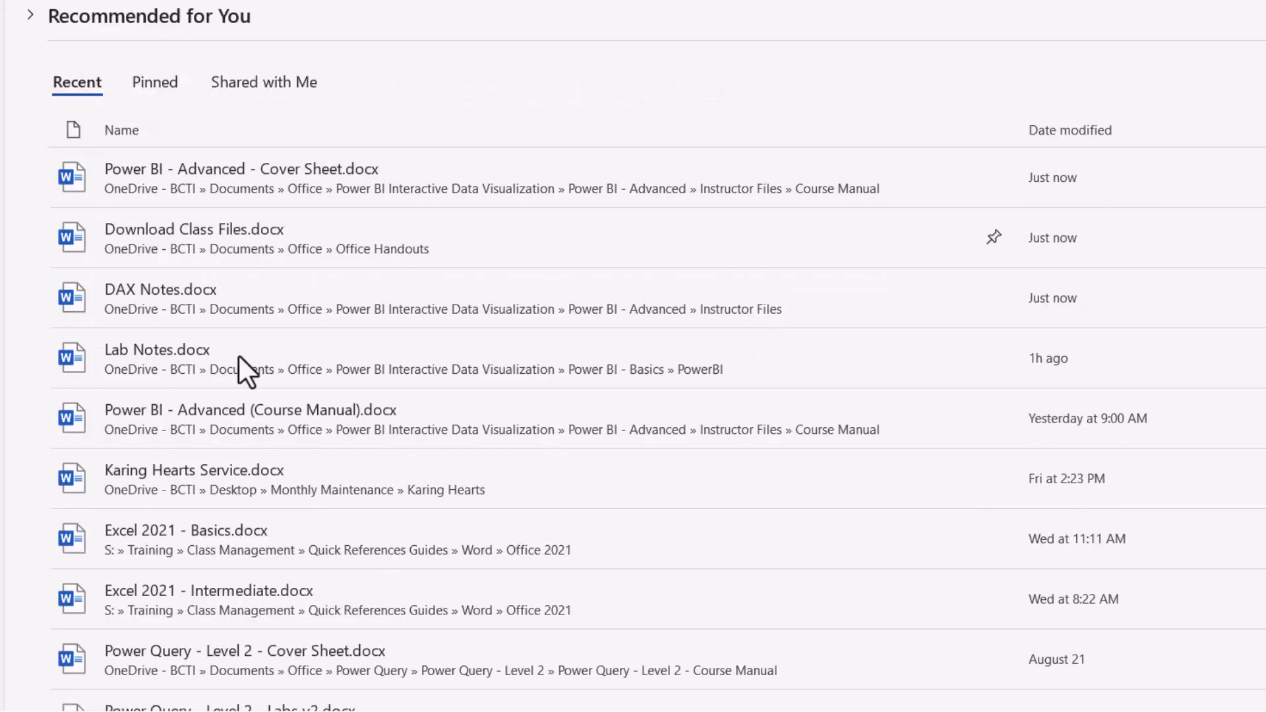
{"action": "left_click", "coordinate": [164, 81]}
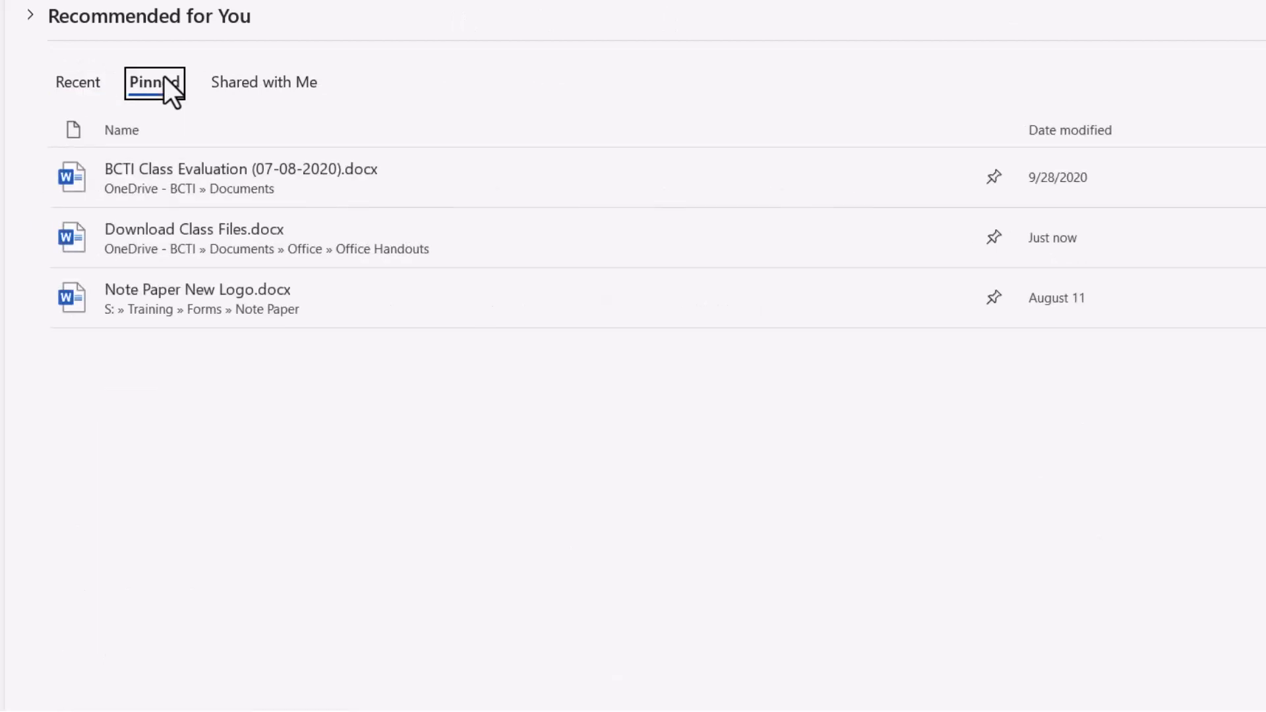
{"action": "left_click", "coordinate": [72, 78]}
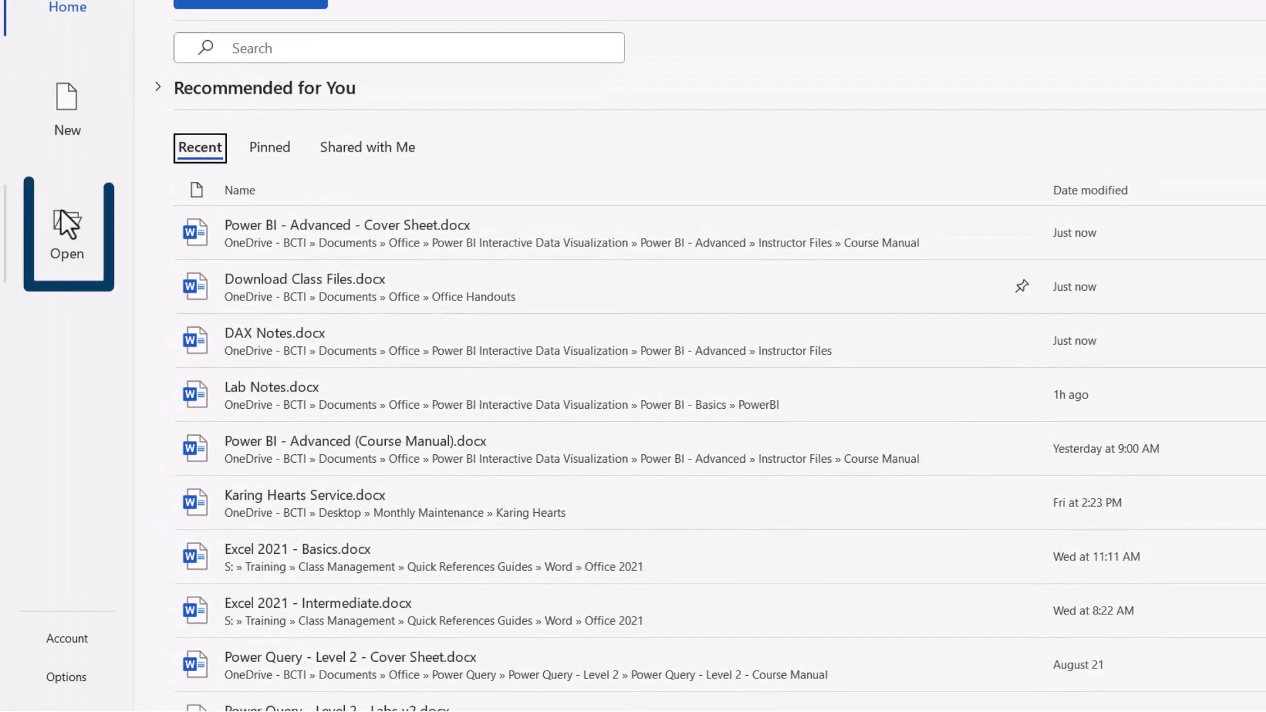
Go to the Open page and scroll through its Pinned, Today, Yesterday, Last Week and Older documents.
{"action": "left_click", "coordinate": [66, 224]}
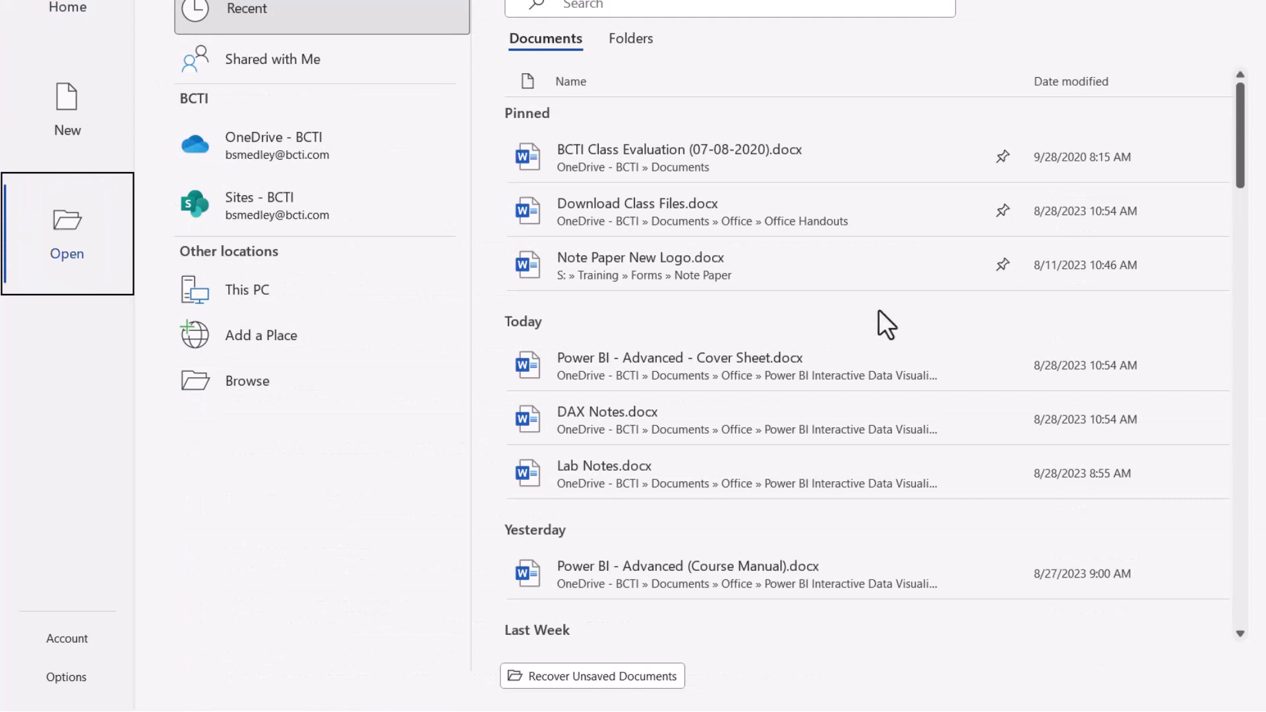
{"action": "scroll", "coordinate": [878, 310], "scroll_direction": "down", "scroll_amount": 8}
{"action": "scroll", "coordinate": [878, 310], "scroll_direction": "down", "scroll_amount": 10}
{"action": "scroll", "coordinate": [881, 323], "scroll_direction": "down", "scroll_amount": 10}
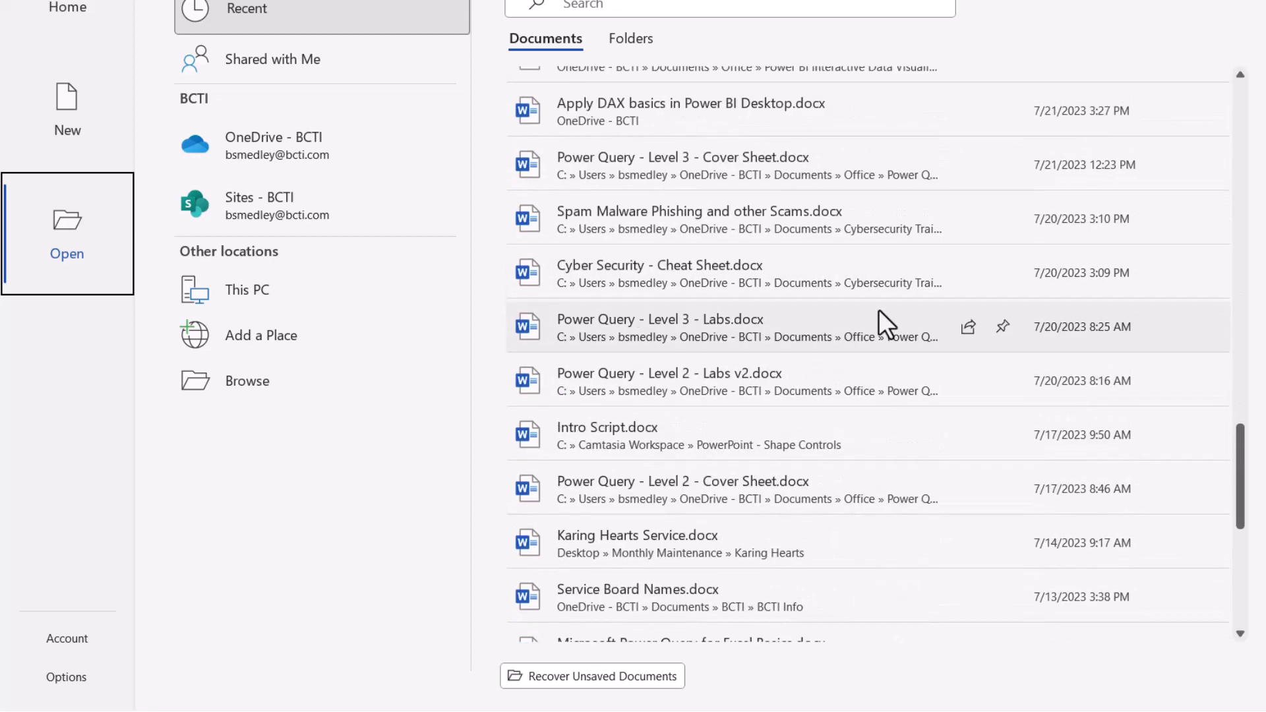
{"action": "scroll", "coordinate": [879, 310], "scroll_direction": "down", "scroll_amount": 5}
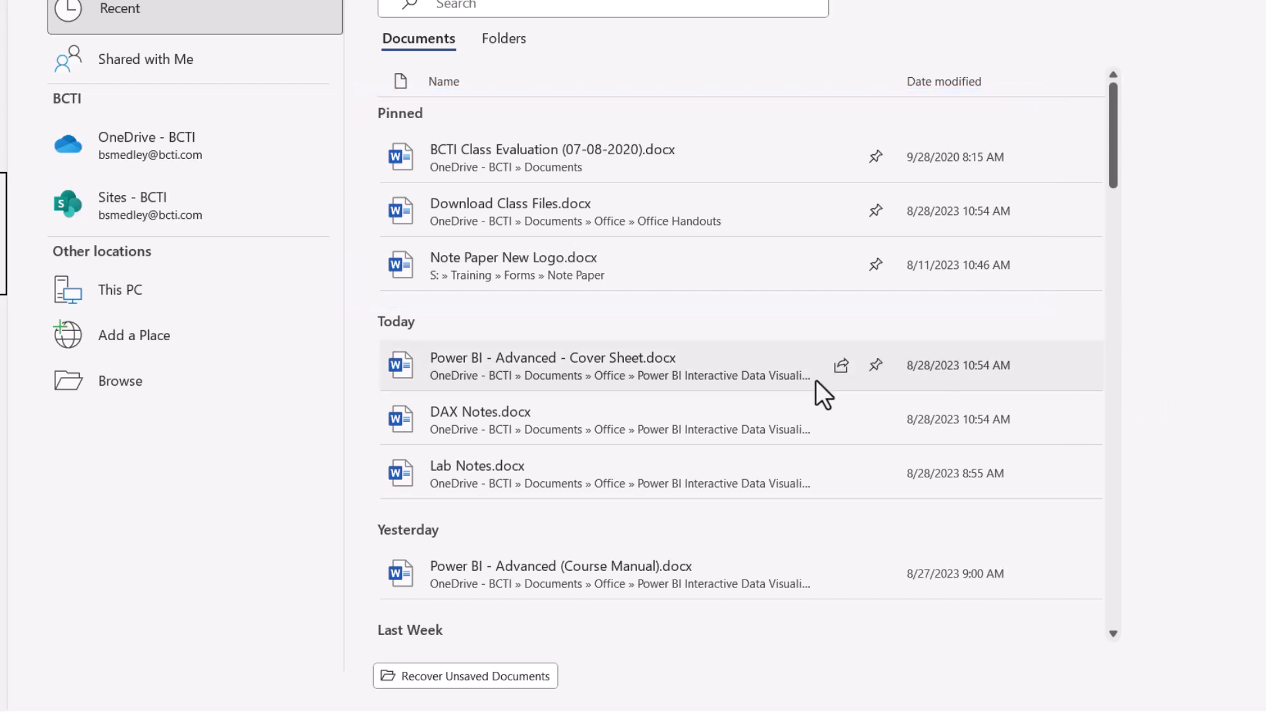
Pin Power BI - Advanced - Cover Sheet.docx and confirm it appears among the pinned documents.
{"action": "left_click", "coordinate": [870, 366]}
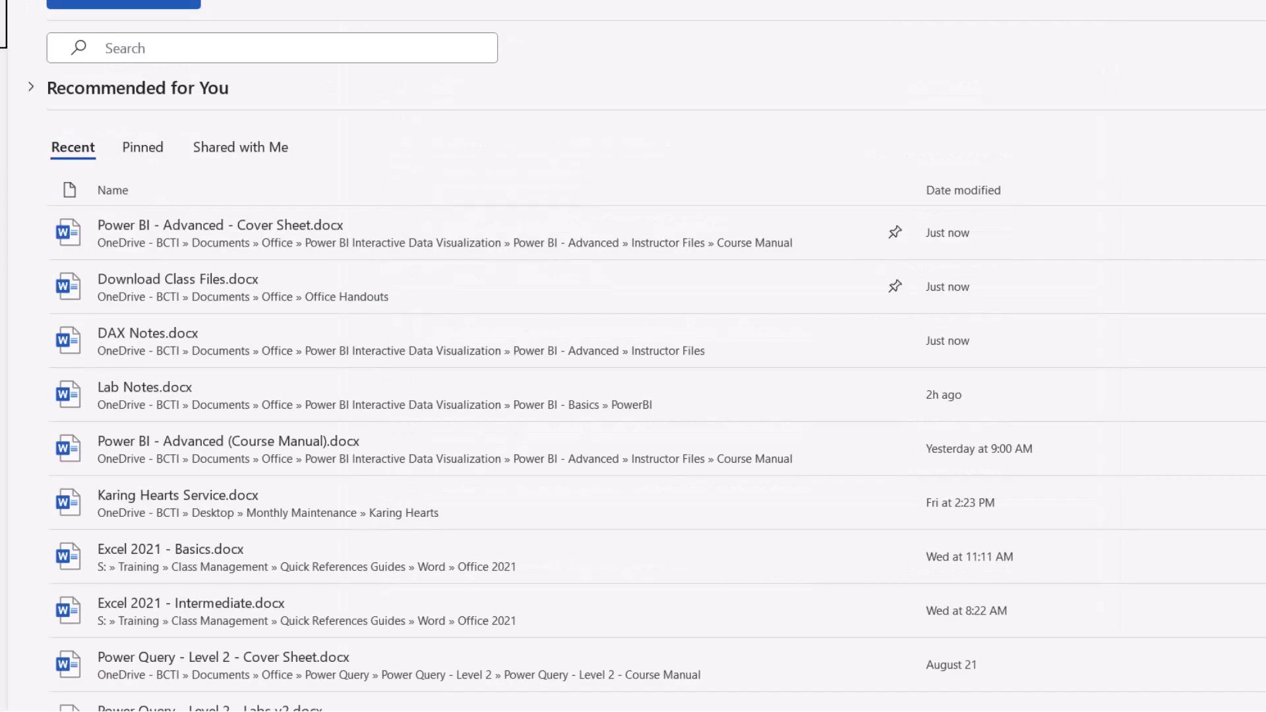
{"action": "left_click", "coordinate": [152, 148]}
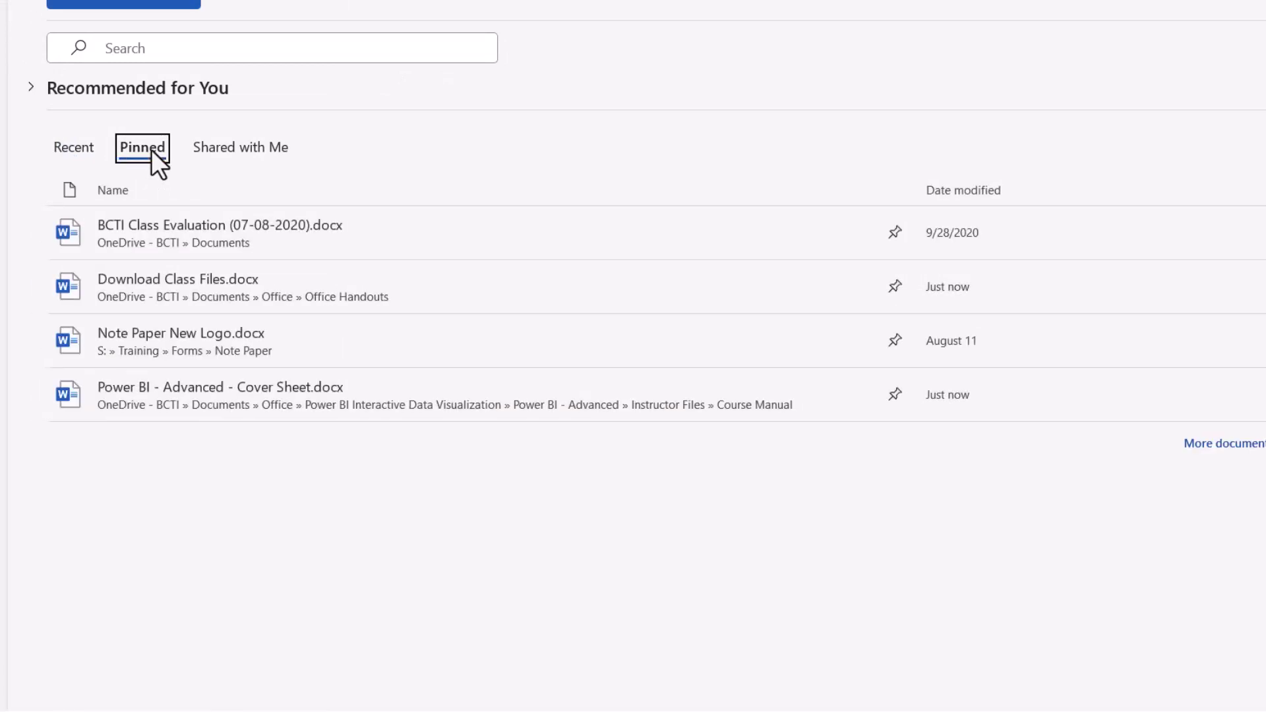
{"action": "left_click", "coordinate": [82, 149]}
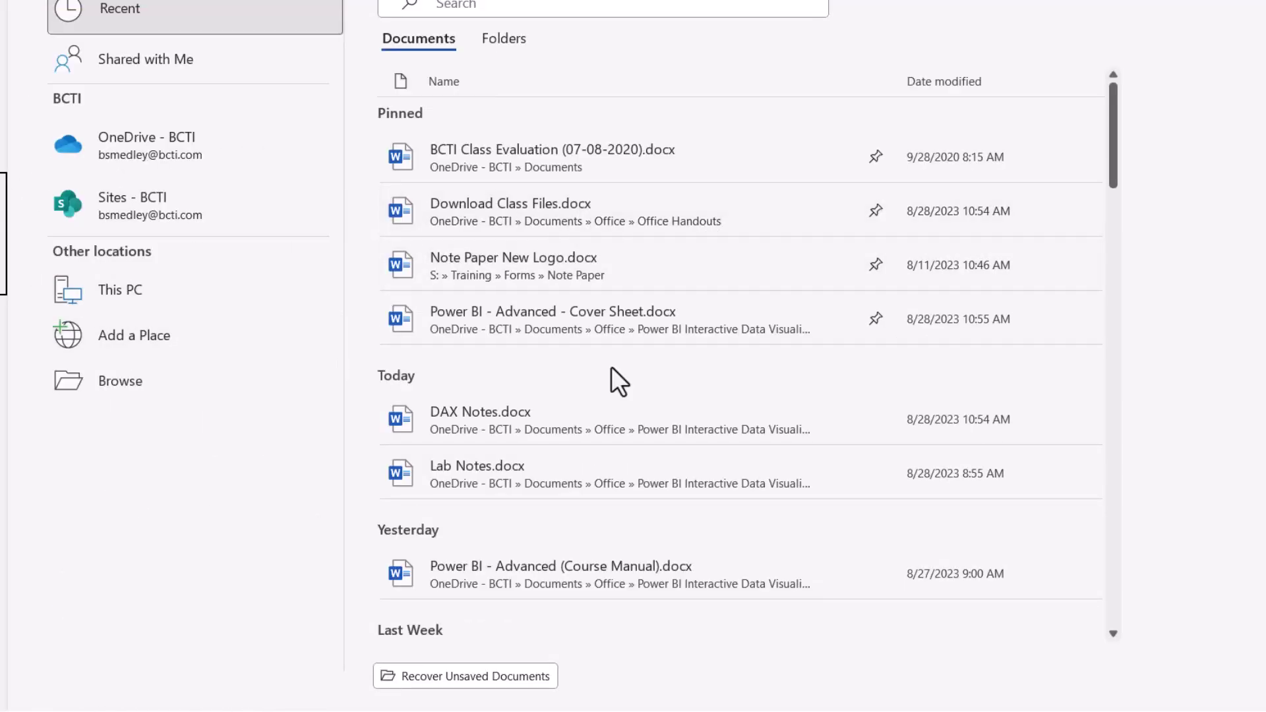
{"action": "scroll", "coordinate": [613, 369], "scroll_direction": "down", "scroll_amount": 3}
{"action": "scroll", "coordinate": [611, 367], "scroll_direction": "down", "scroll_amount": 3}
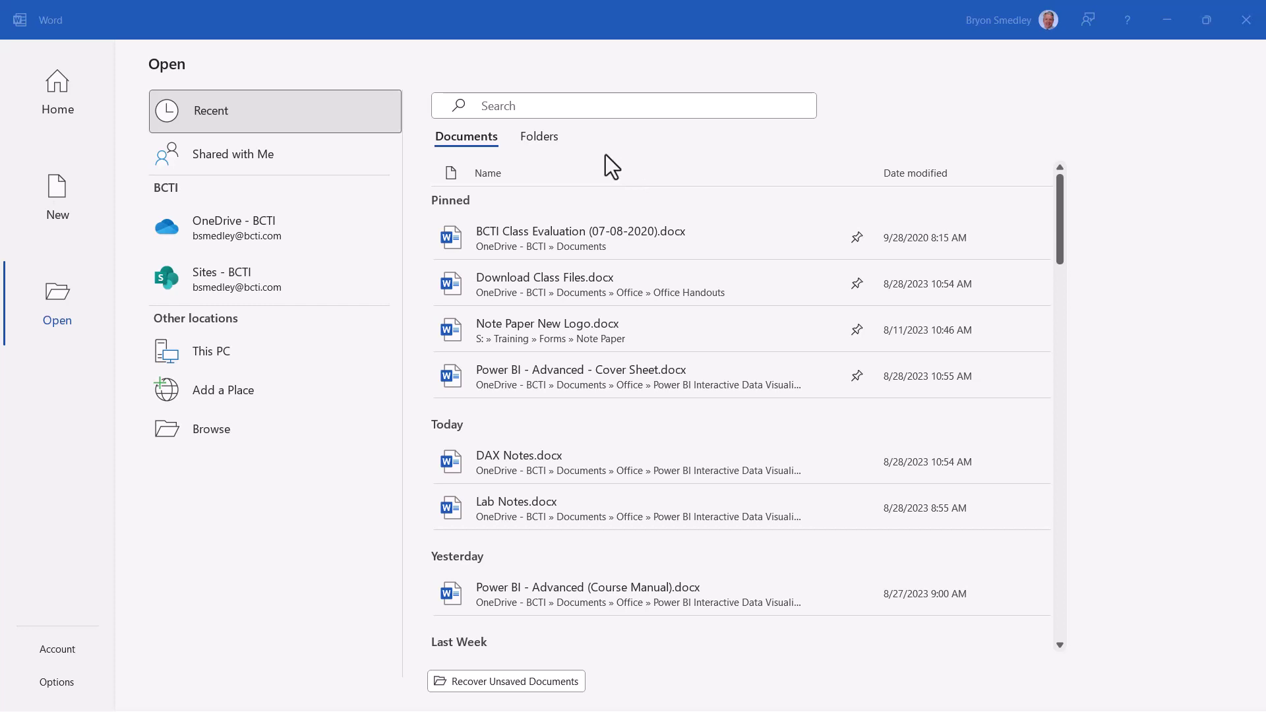
Switch the Open page to Folders and pin the Course Manual folder to the top.
{"action": "left_click", "coordinate": [545, 137]}
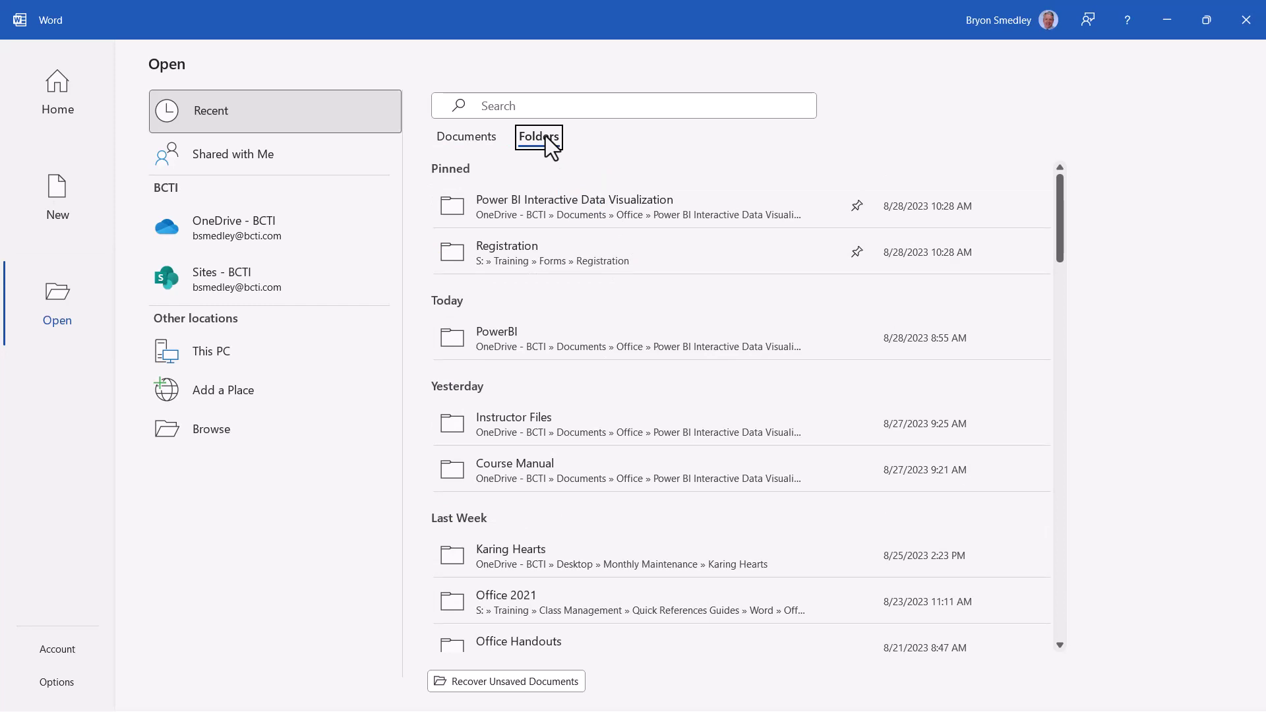
{"action": "left_click", "coordinate": [601, 422]}
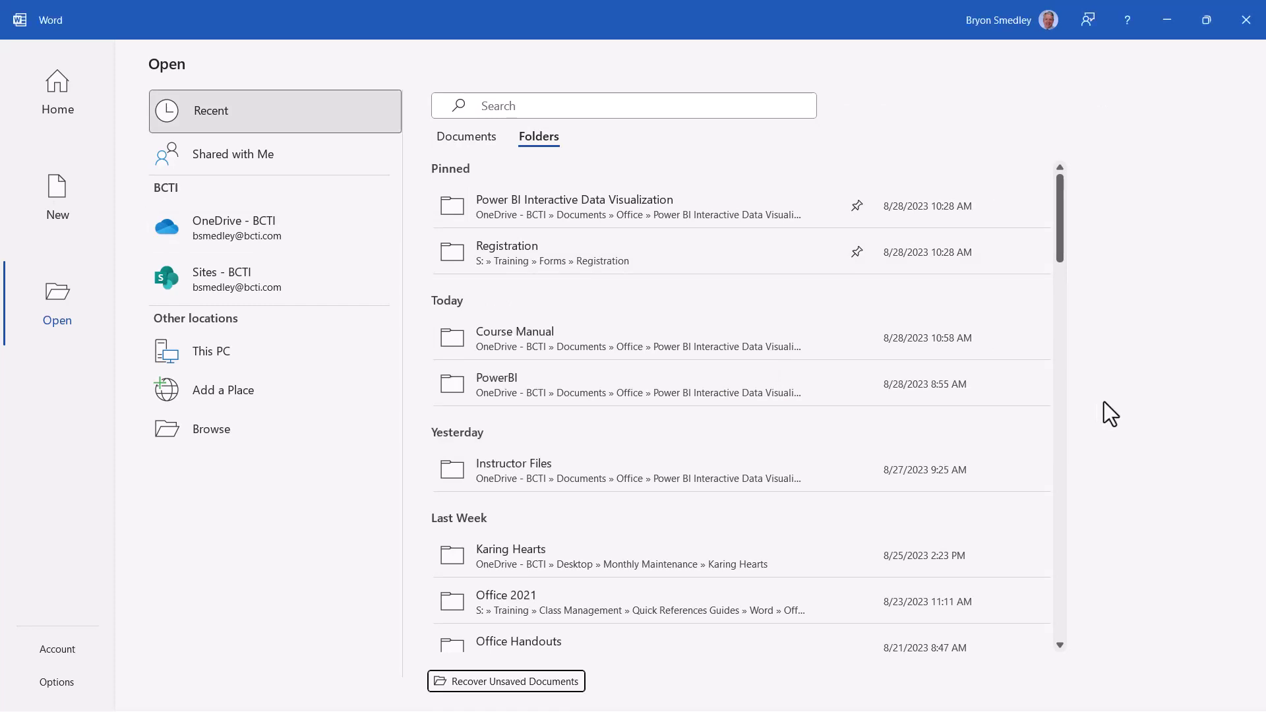
{"action": "mouse_move", "coordinate": [844, 323]}
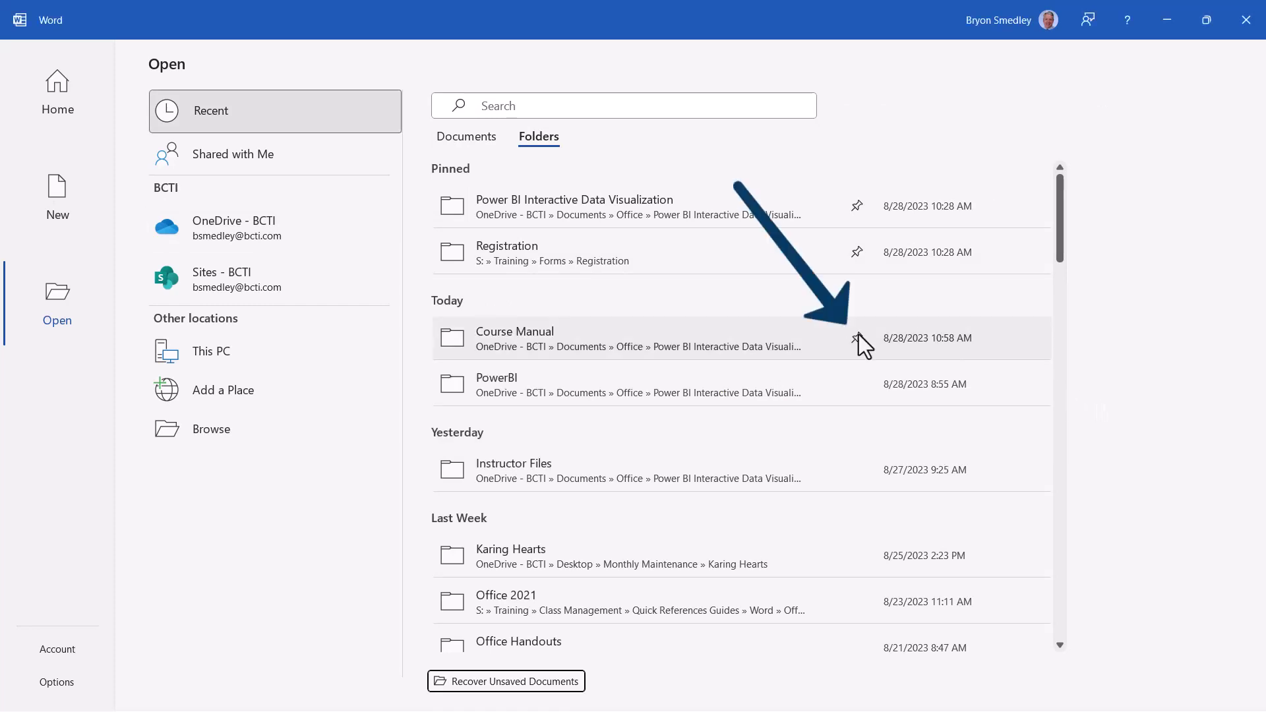
{"action": "left_click", "coordinate": [858, 337]}
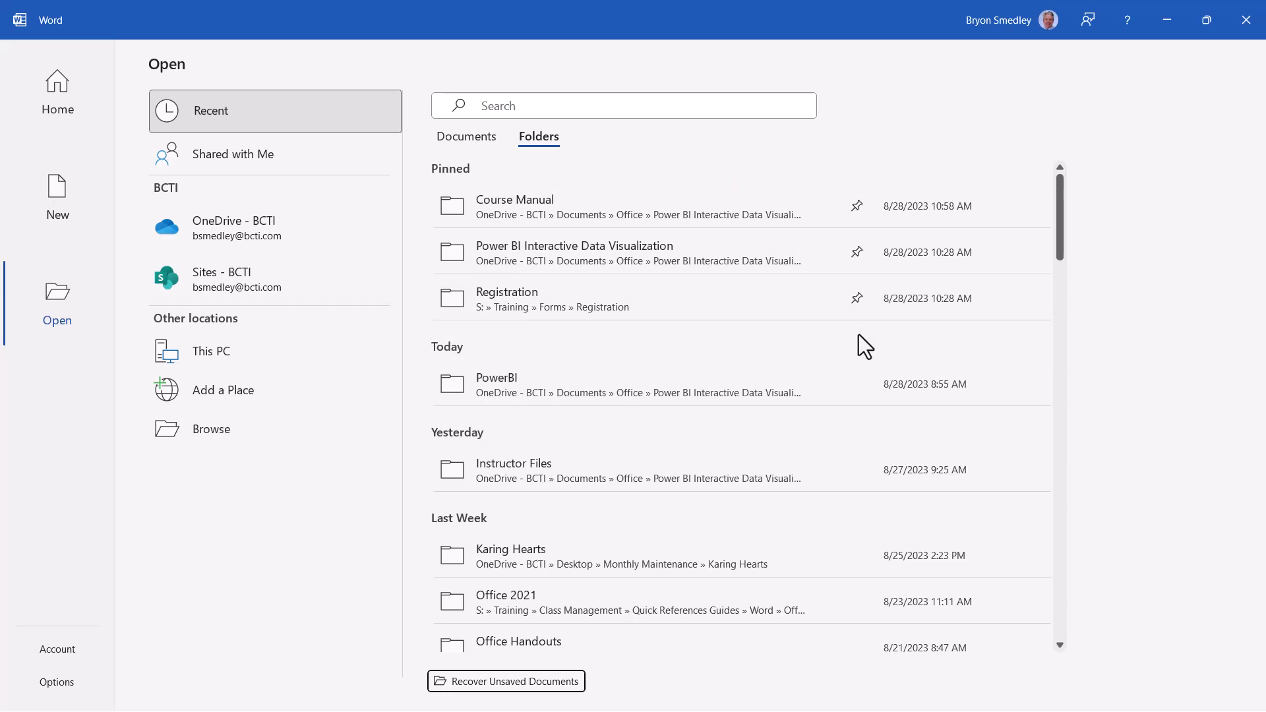
Unpin the Course Manual folder, then unpin Power BI - Advanced - Cover Sheet.docx from Documents.
{"action": "left_click", "coordinate": [454, 138]}
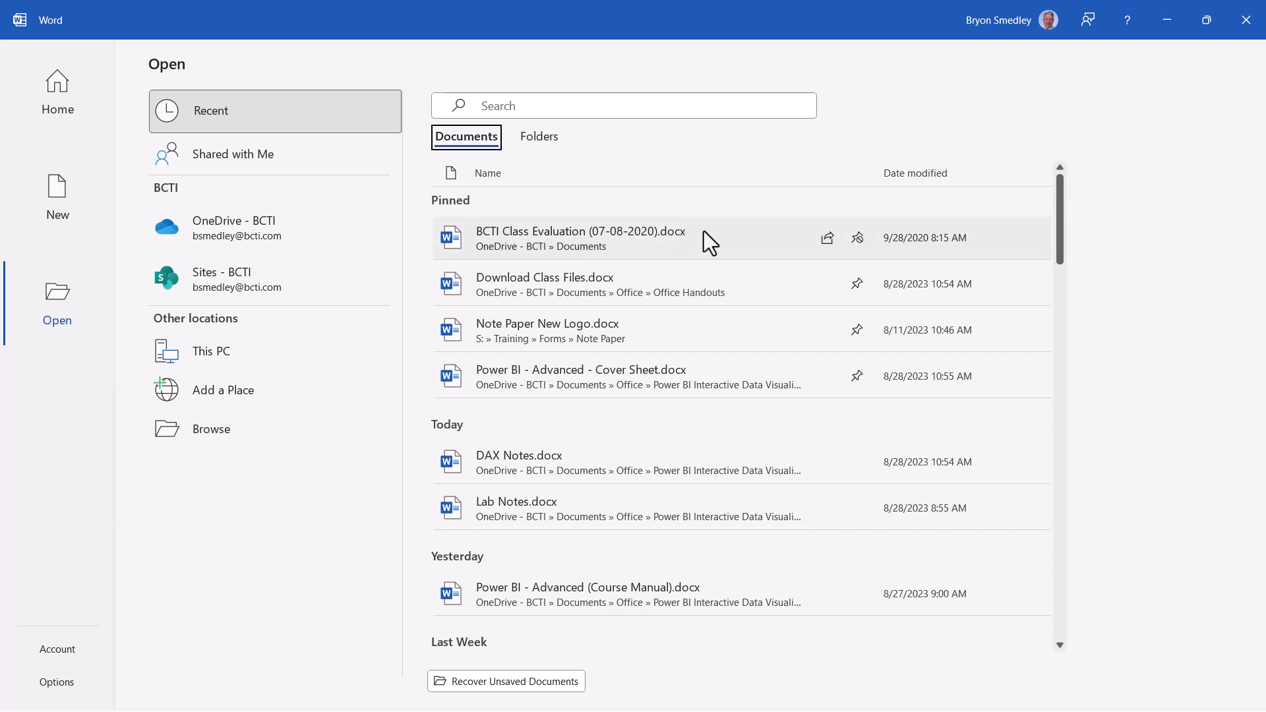
{"action": "left_click", "coordinate": [538, 136]}
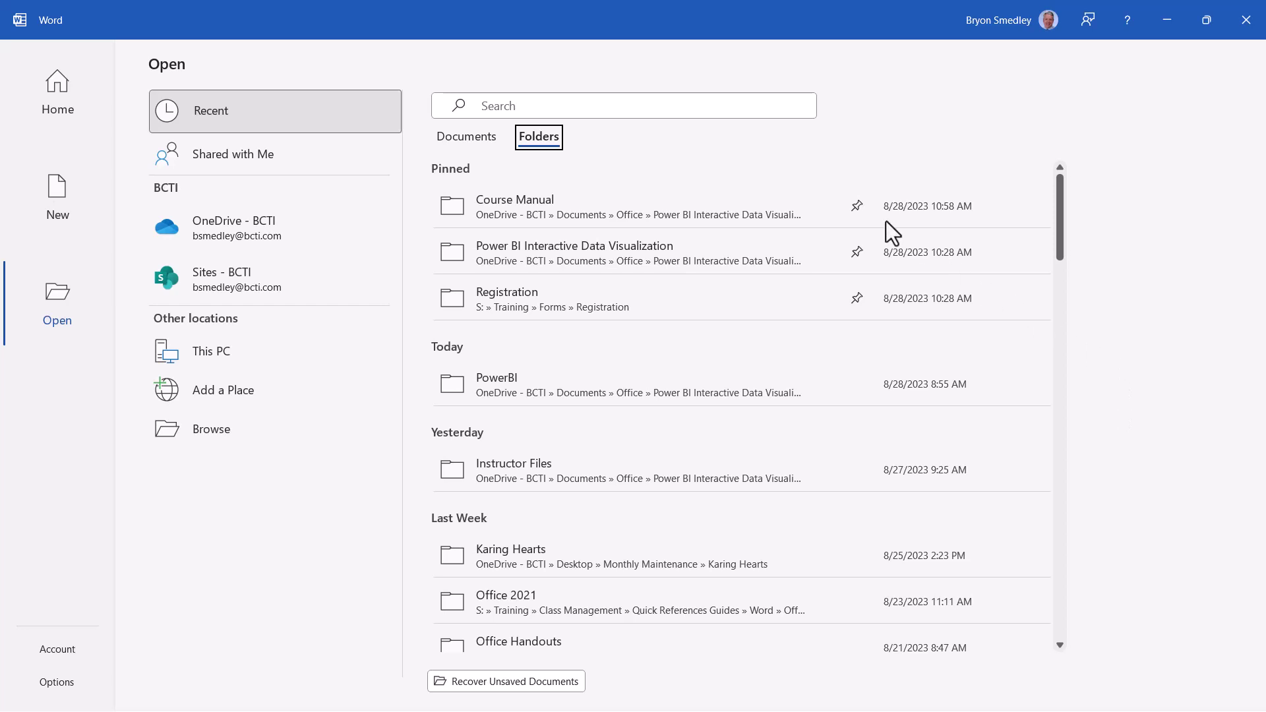
{"action": "left_click", "coordinate": [856, 207]}
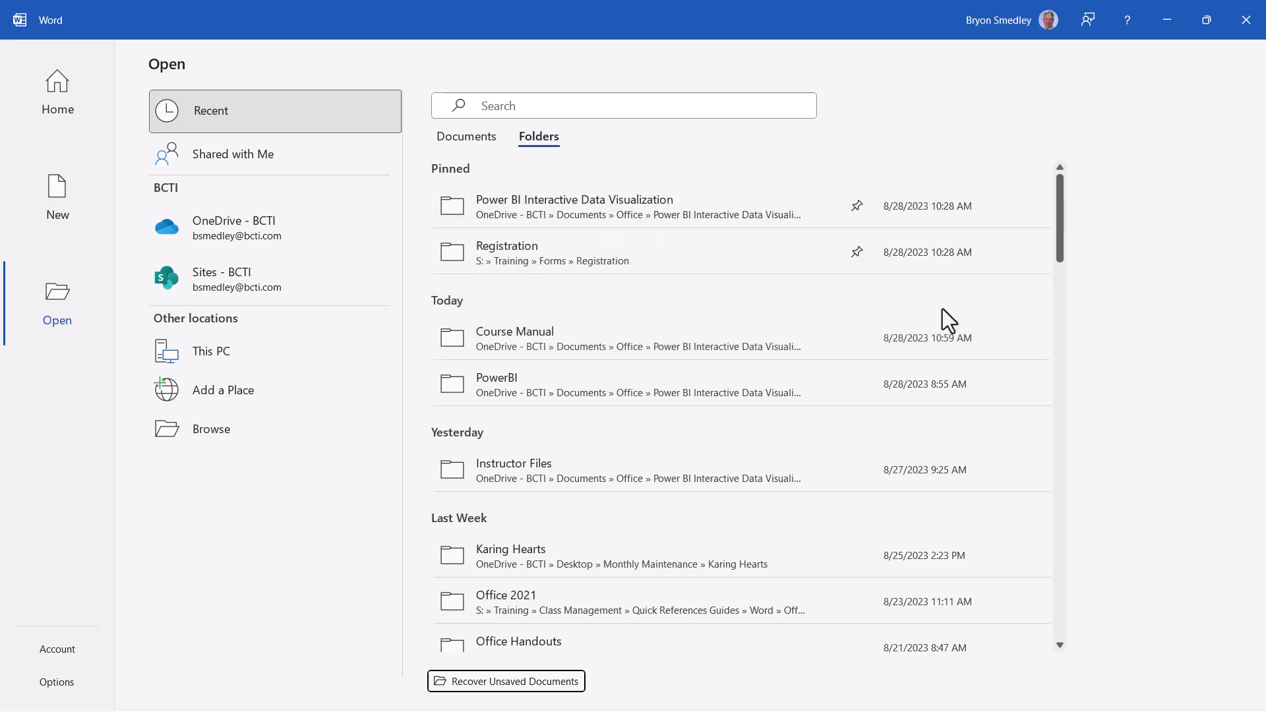
{"action": "left_click", "coordinate": [479, 137]}
{"action": "left_click", "coordinate": [856, 377]}
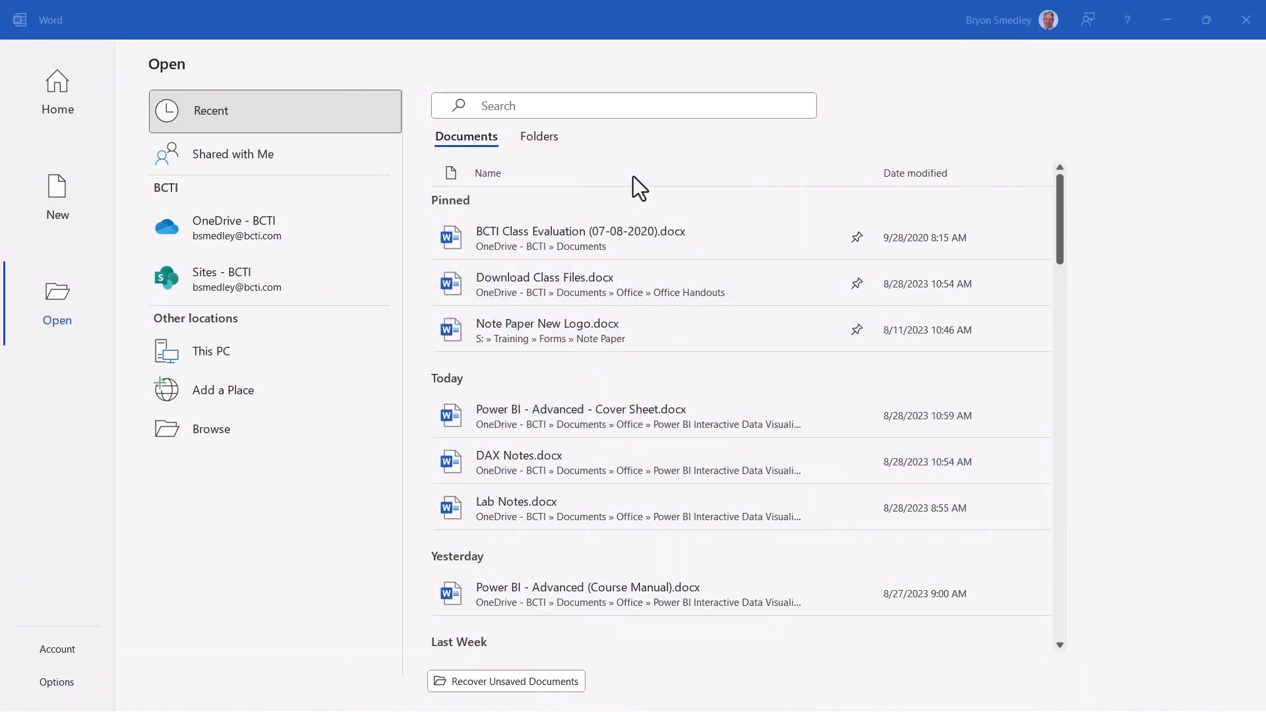
{"action": "right_click", "coordinate": [656, 417]}
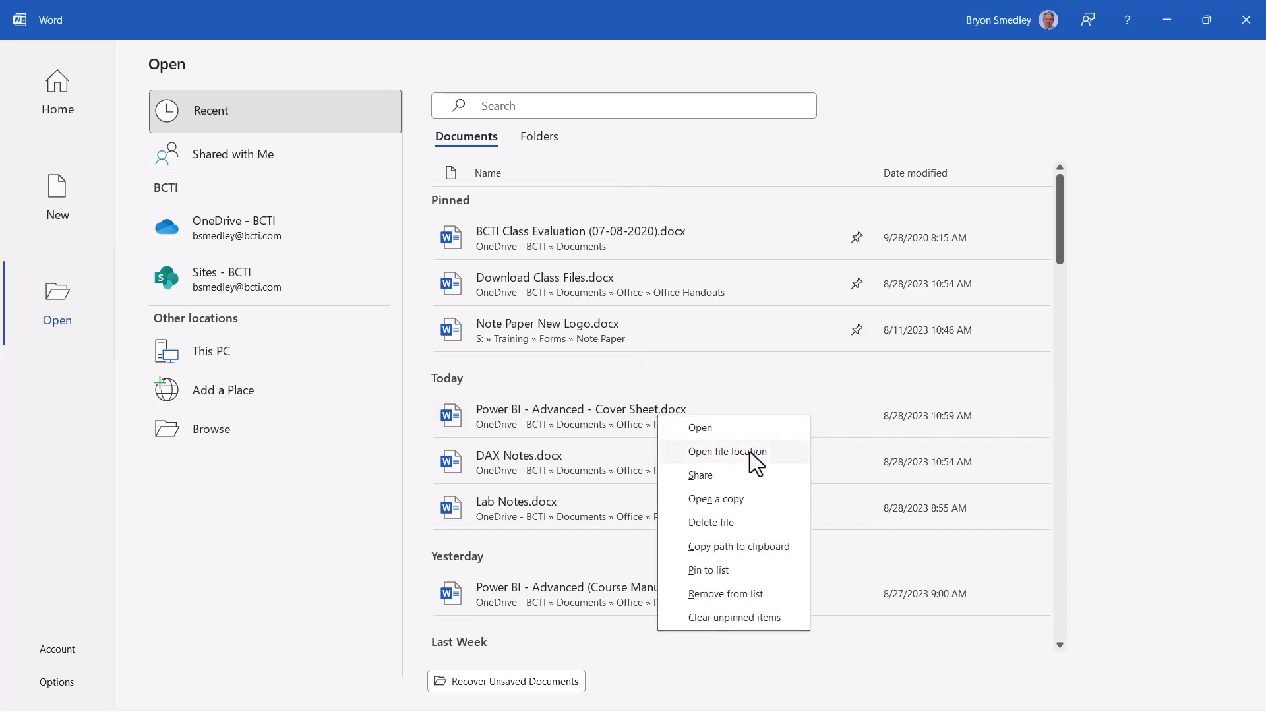
{"action": "left_click", "coordinate": [749, 452]}
{"action": "key", "text": "Escape"}
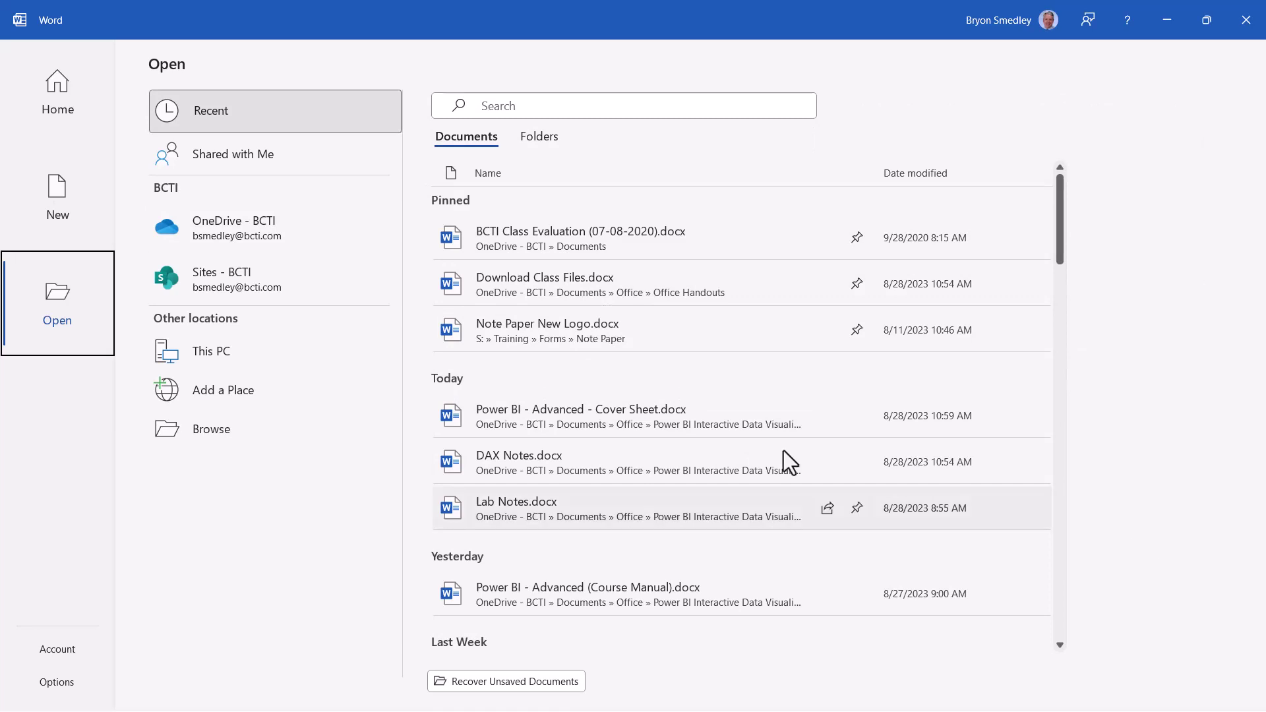
{"action": "right_click", "coordinate": [689, 447]}
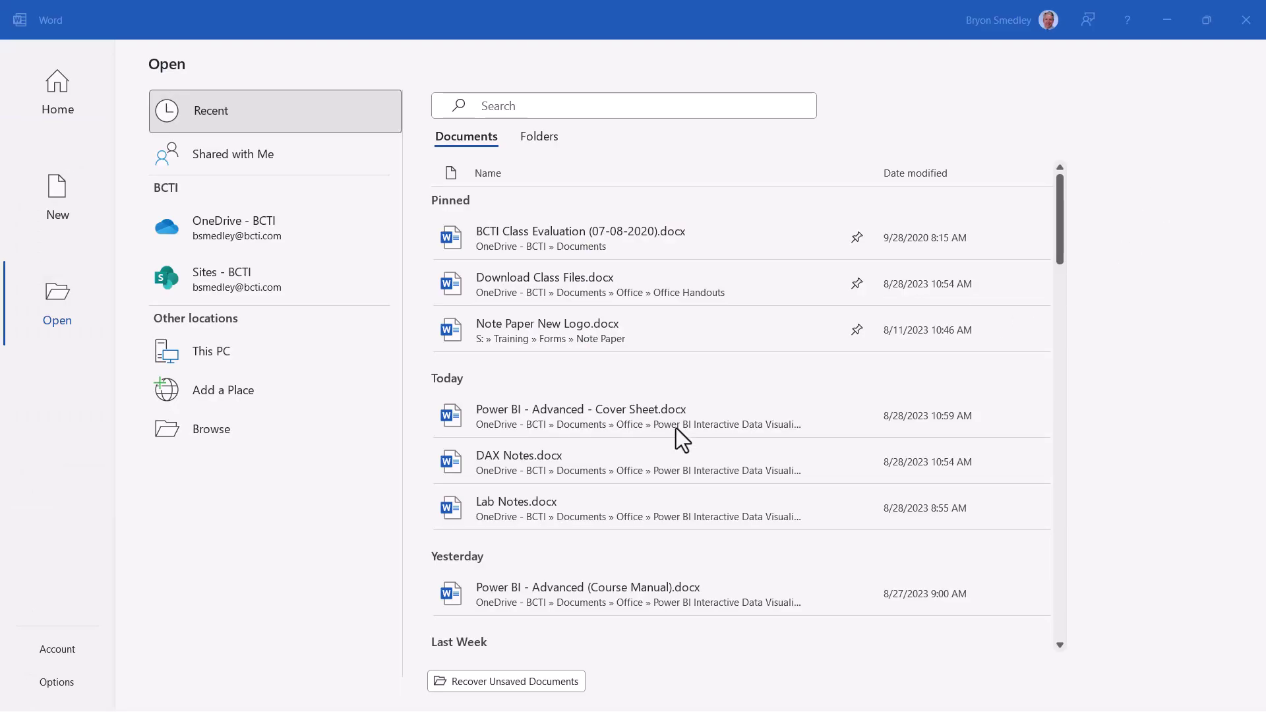
{"action": "right_click", "coordinate": [662, 401]}
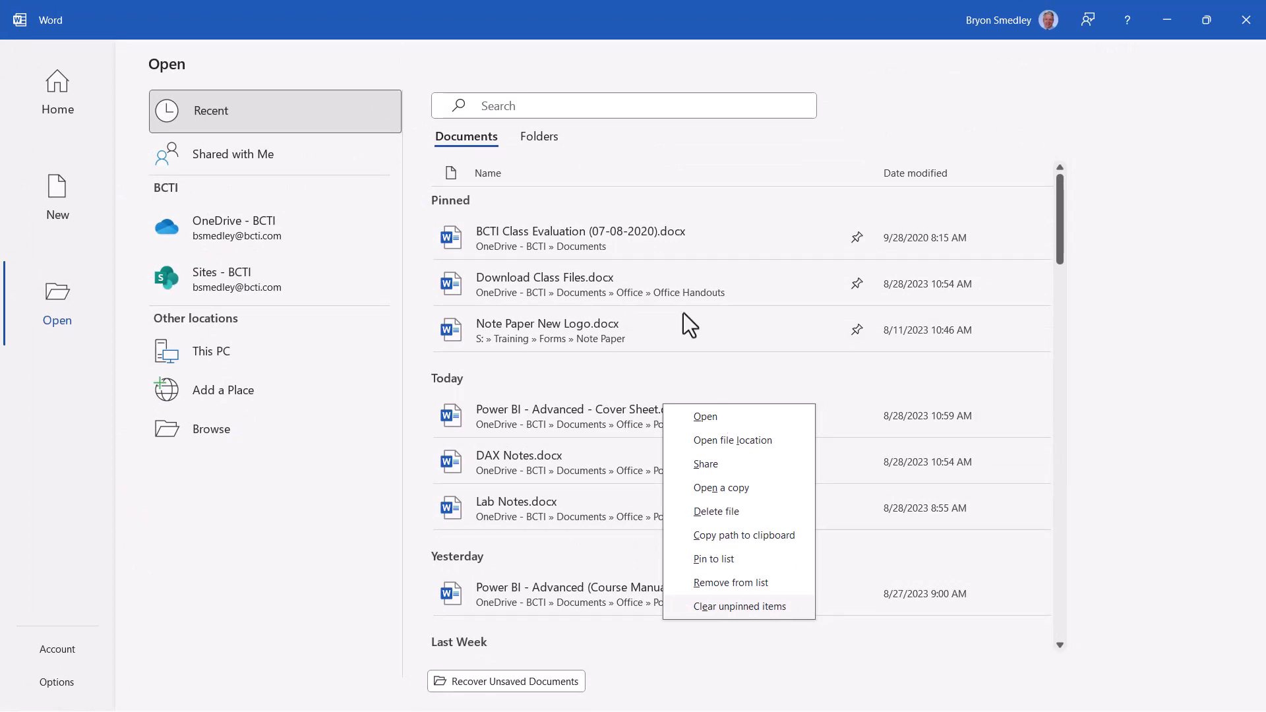
{"action": "key", "text": "Escape"}
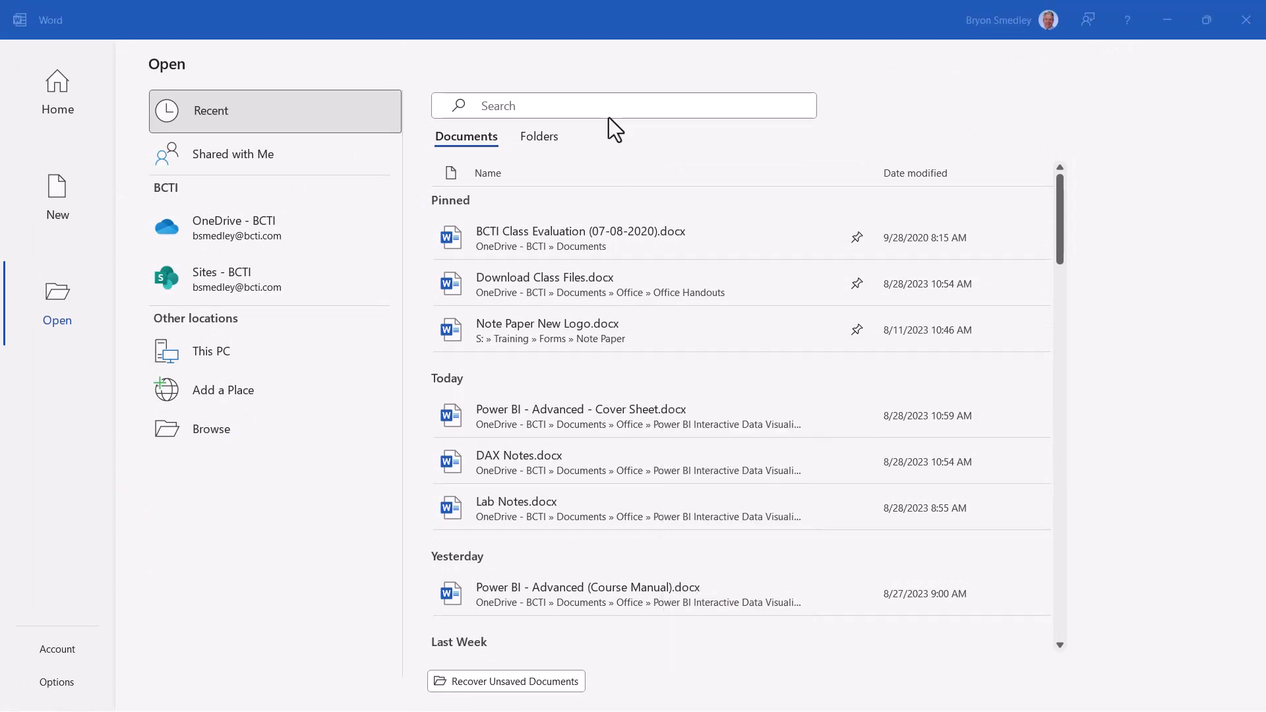